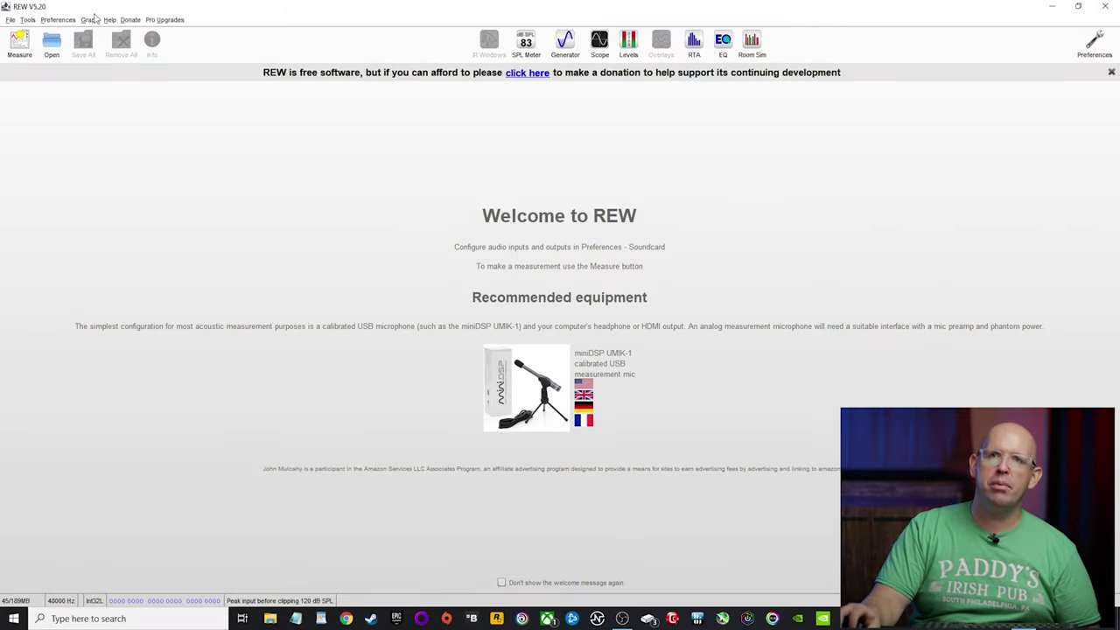
# Set the soundcard to the ASIO driver with ASIO4ALL v2, output High Definition Audio 1 and Umik-1 input.
pyautogui.click(58, 19)
pyautogui.click(81, 38)
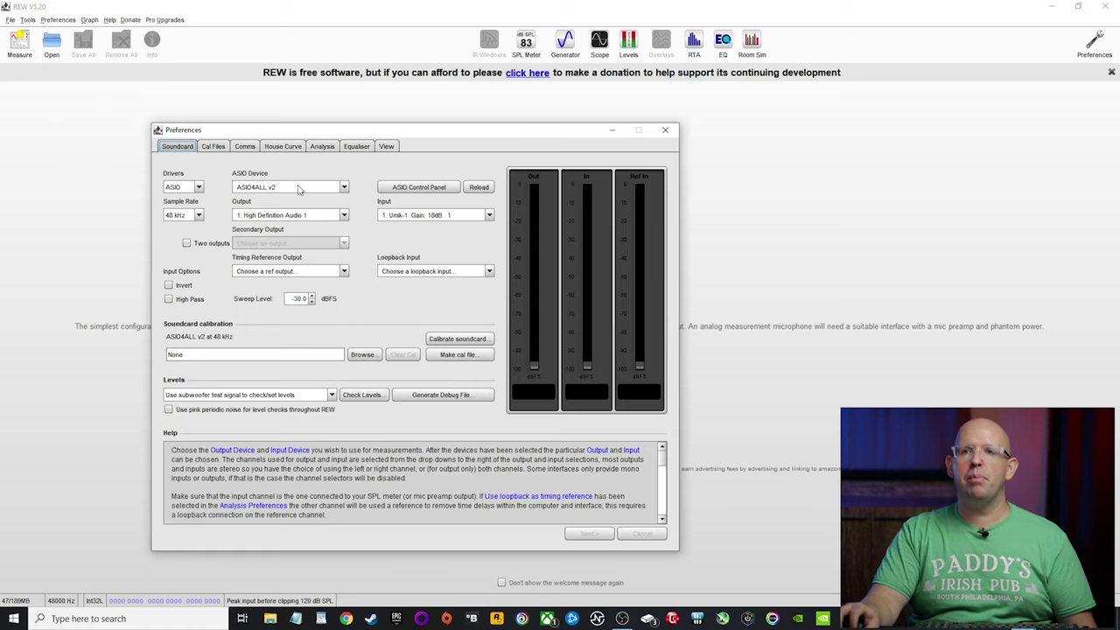
pyautogui.click(186, 188)
pyautogui.click(185, 211)
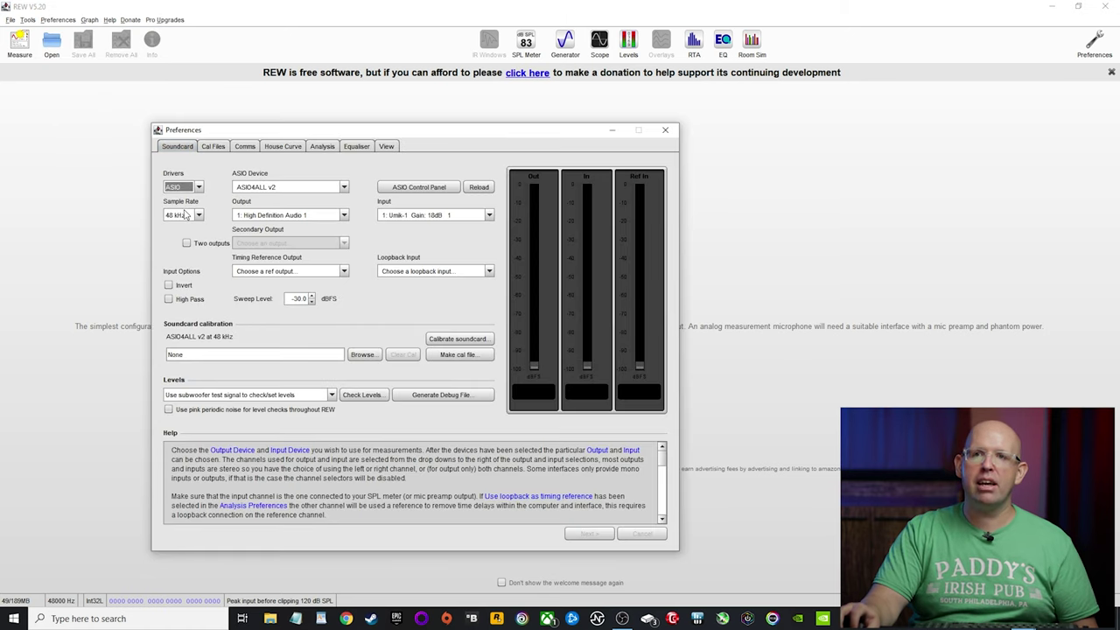
pyautogui.click(289, 188)
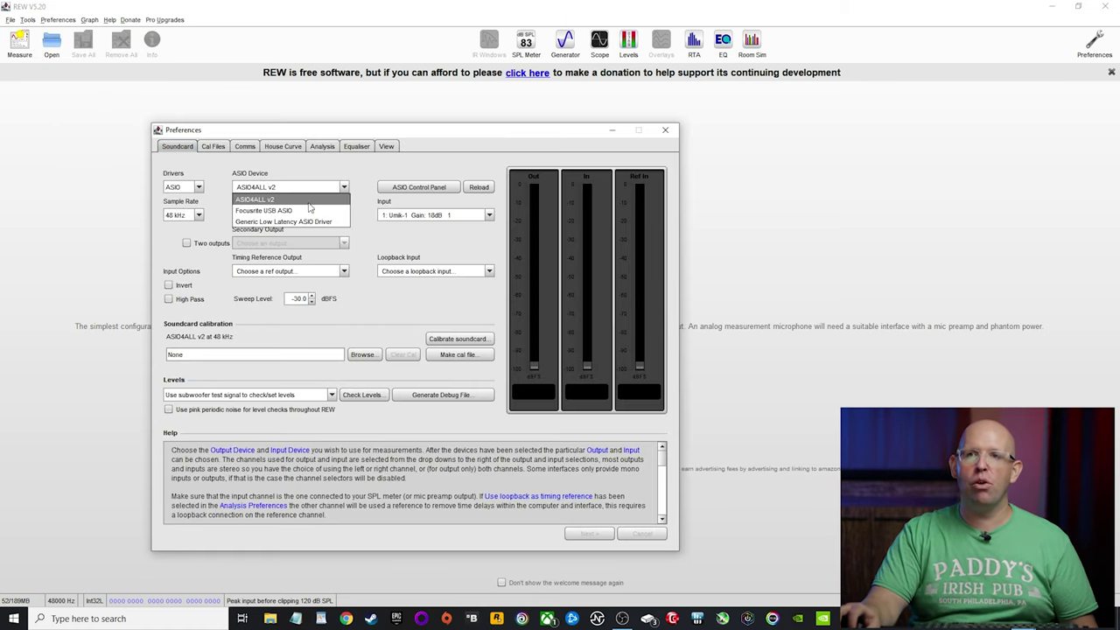
pyautogui.click(311, 200)
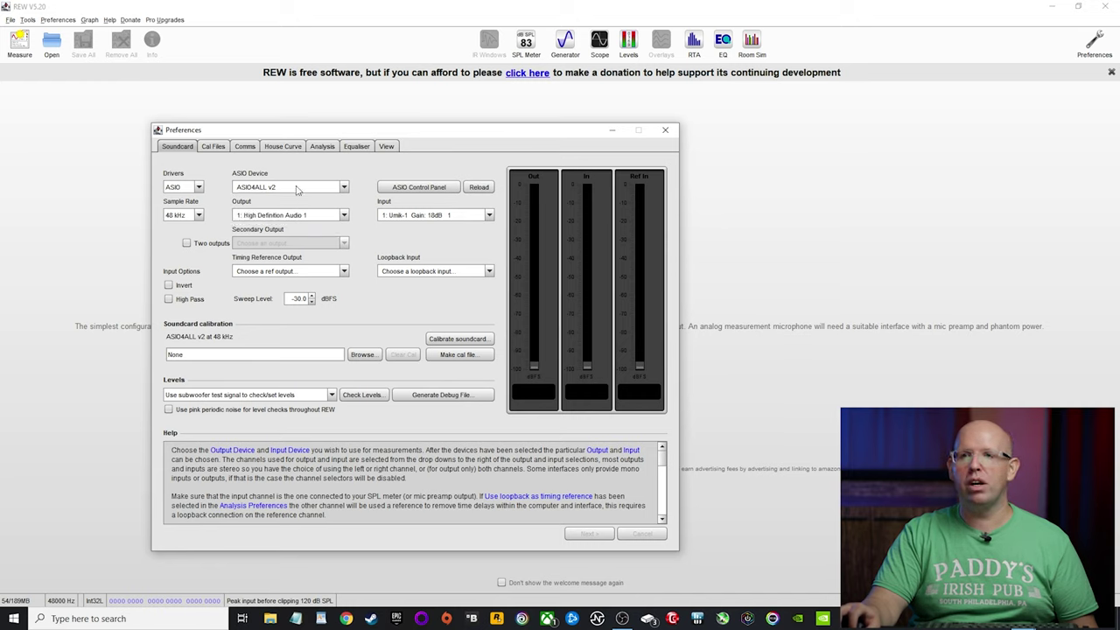
pyautogui.click(313, 216)
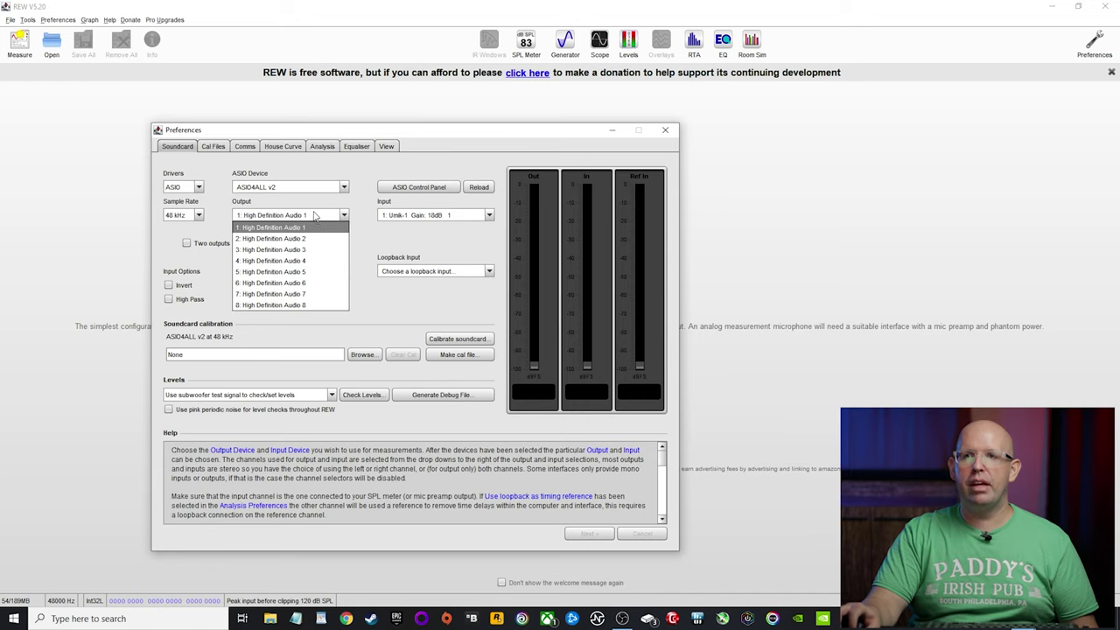
pyautogui.click(291, 232)
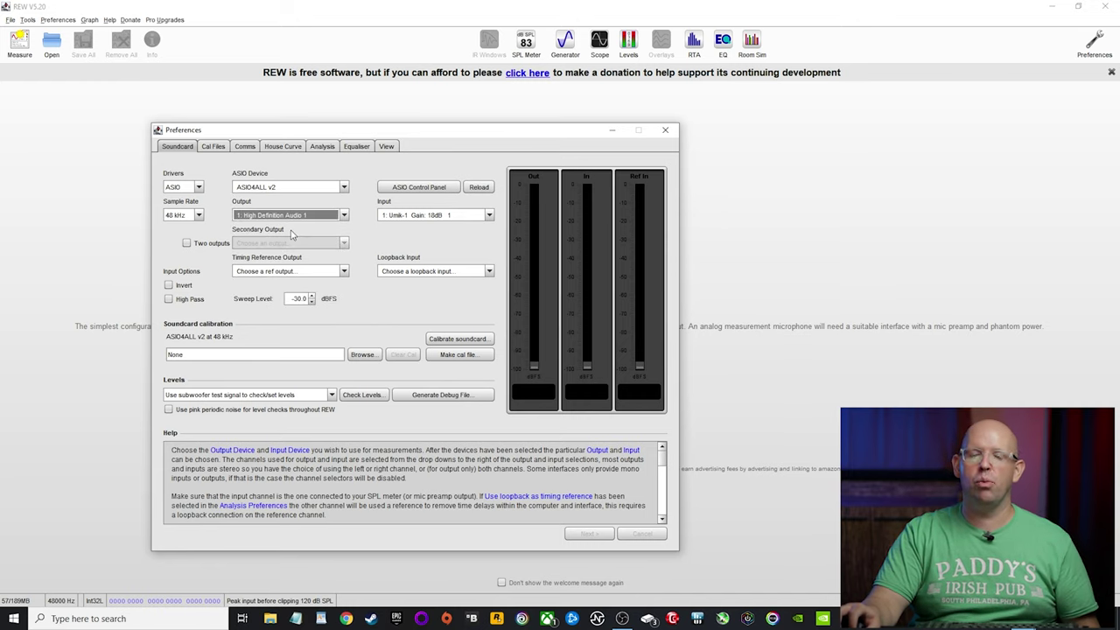
pyautogui.click(429, 219)
pyautogui.click(429, 229)
# Check the Cal Files settings, then return to the Soundcard page.
pyautogui.click(213, 147)
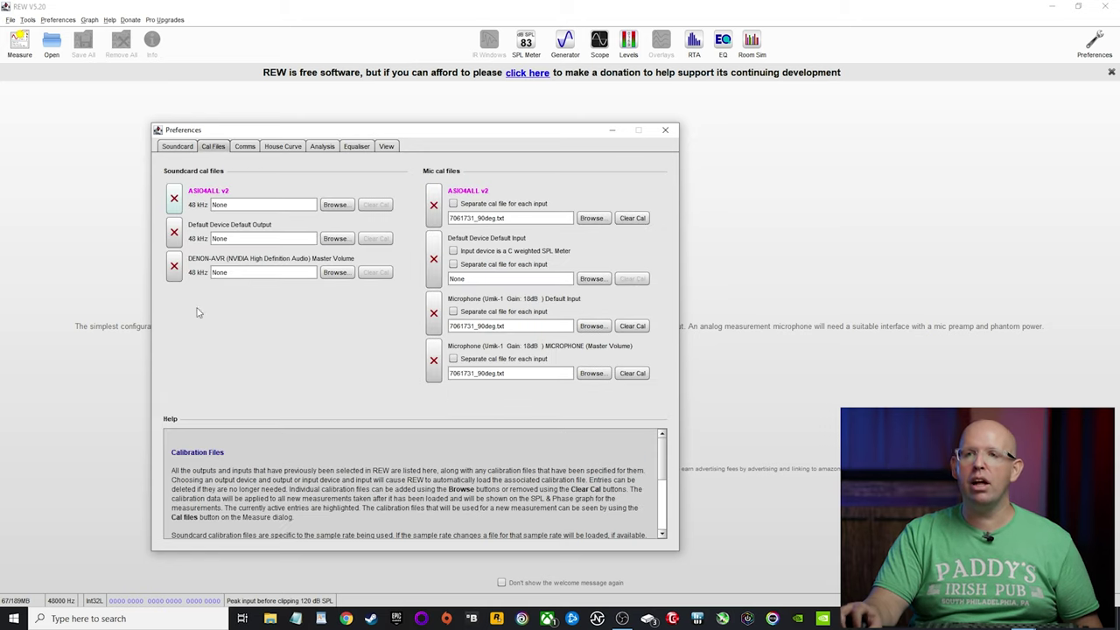
pyautogui.click(174, 148)
pyautogui.click(220, 145)
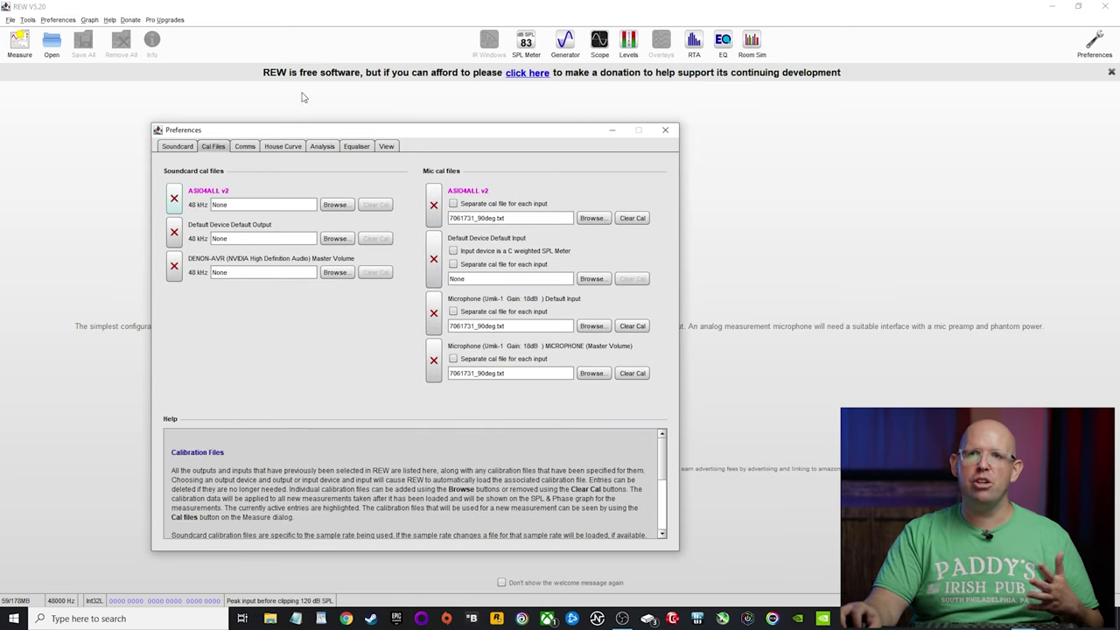
pyautogui.click(178, 147)
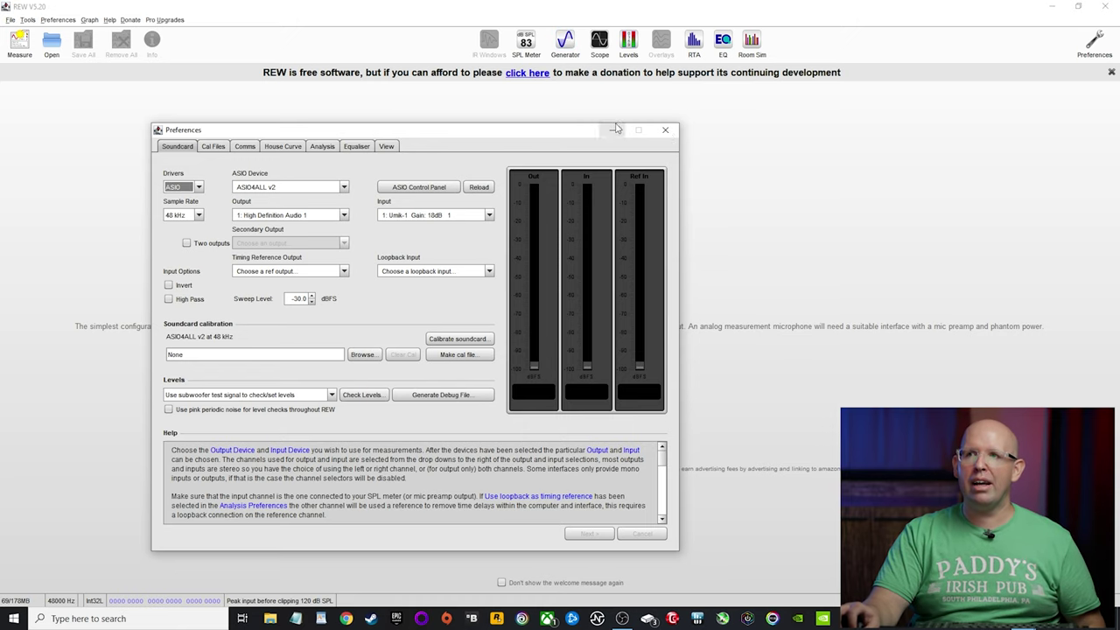
# Close Preferences, open the signal generator and select its pink noise level value.
pyautogui.click(667, 131)
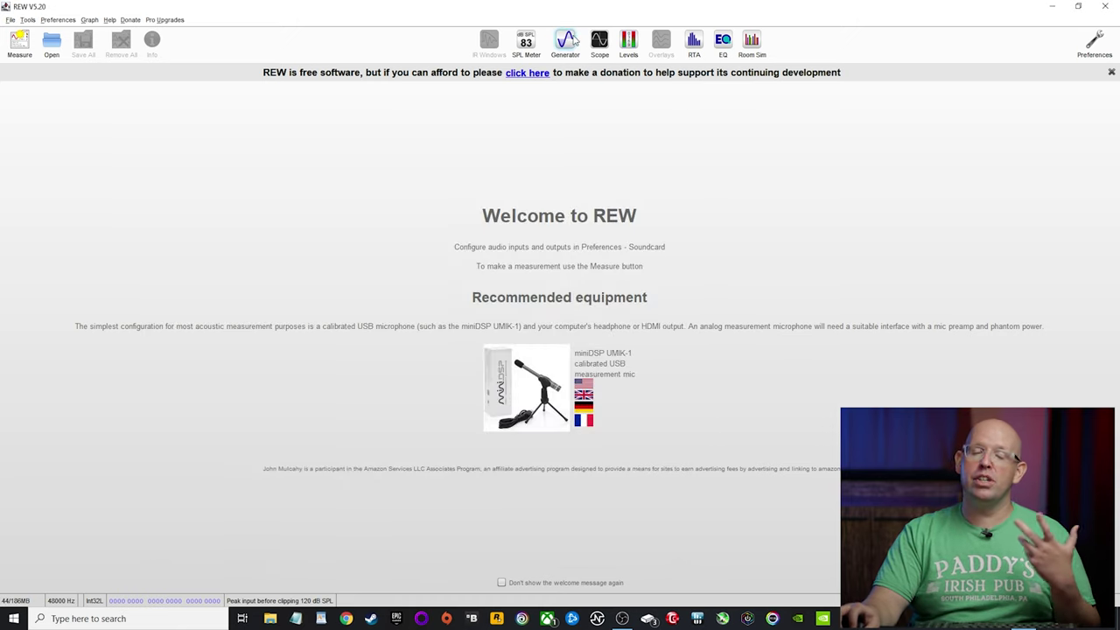
pyautogui.click(565, 41)
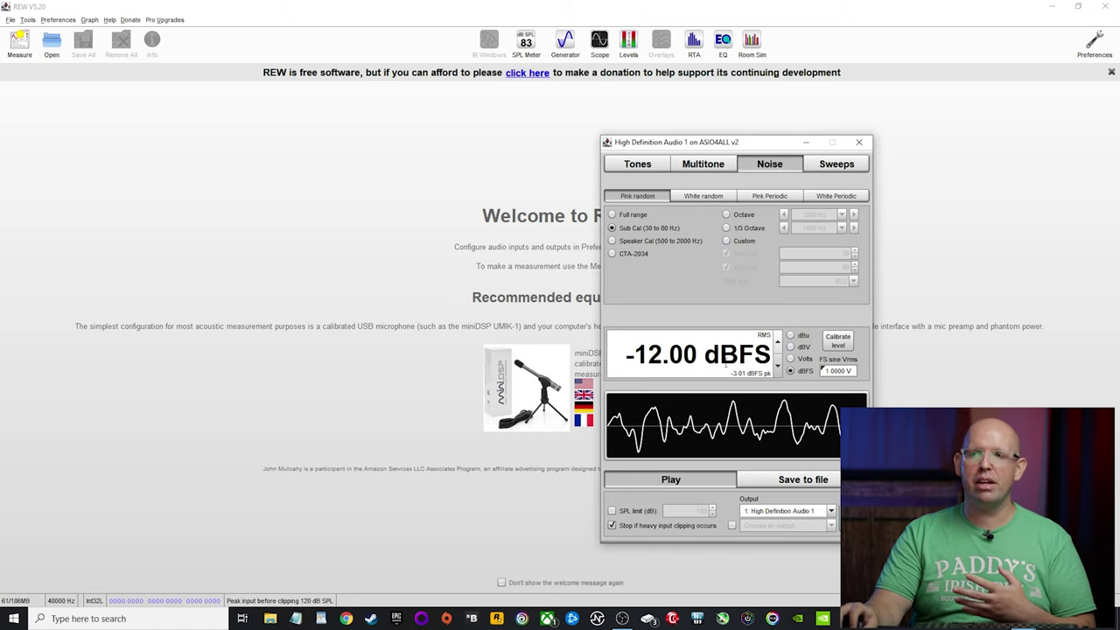
pyautogui.doubleClick(700, 354)
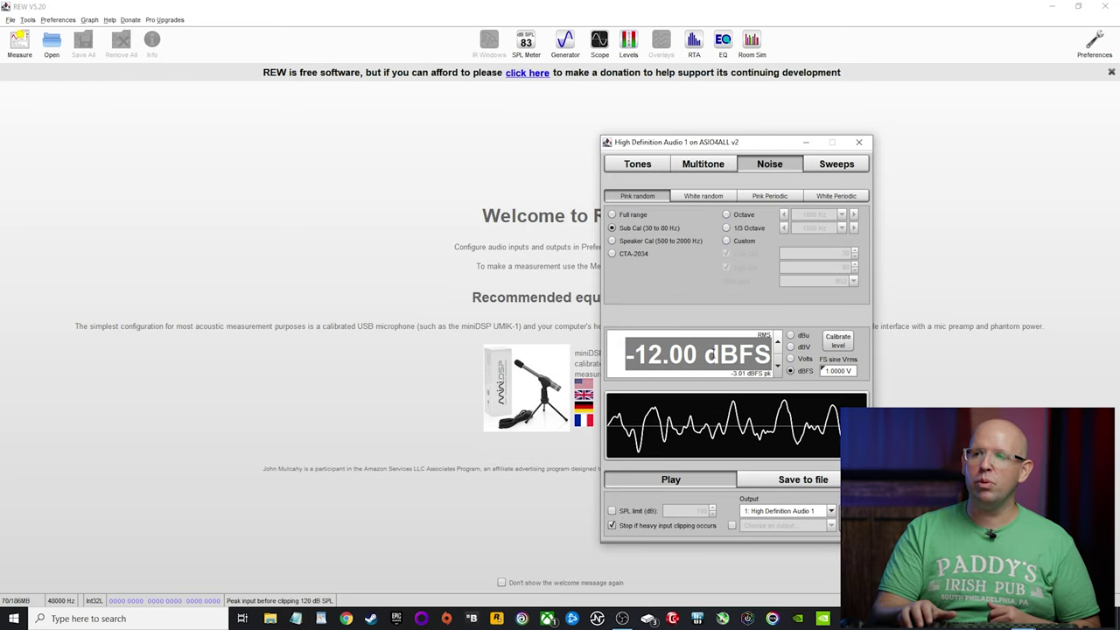
# Enter -30 dBFS as the noise level and choose the Speaker Cal (500 to 2000 Hz) range.
pyautogui.write('-30')
pyautogui.press('Return')
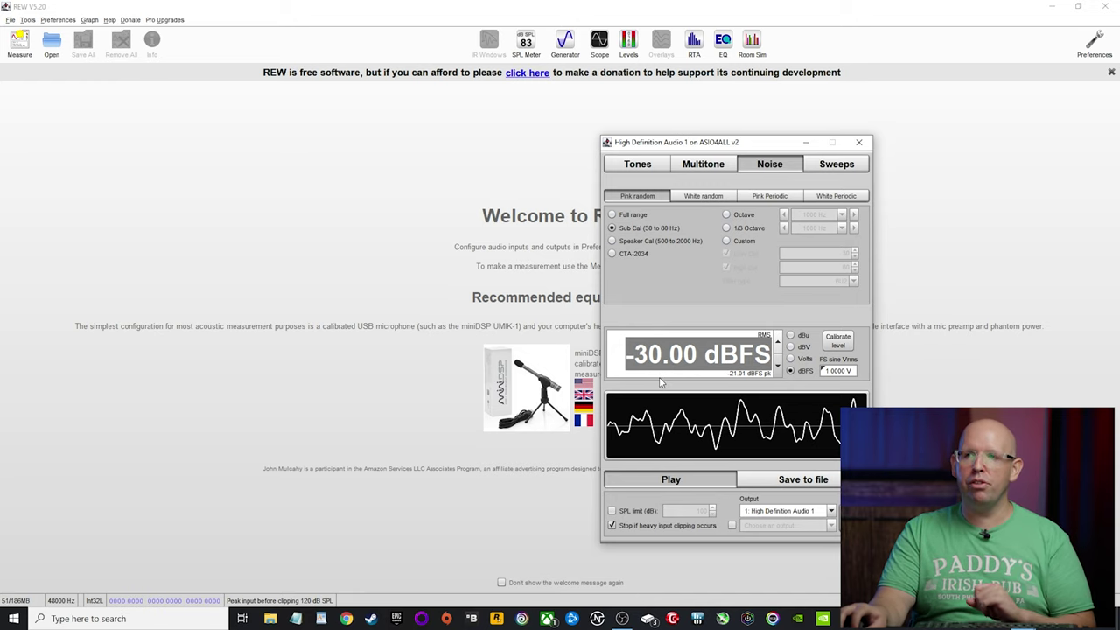
pyautogui.press('Home')
pyautogui.hotkey('shift', 'Right')
pyautogui.moveTo(627, 355); pyautogui.dragTo(792, 362)
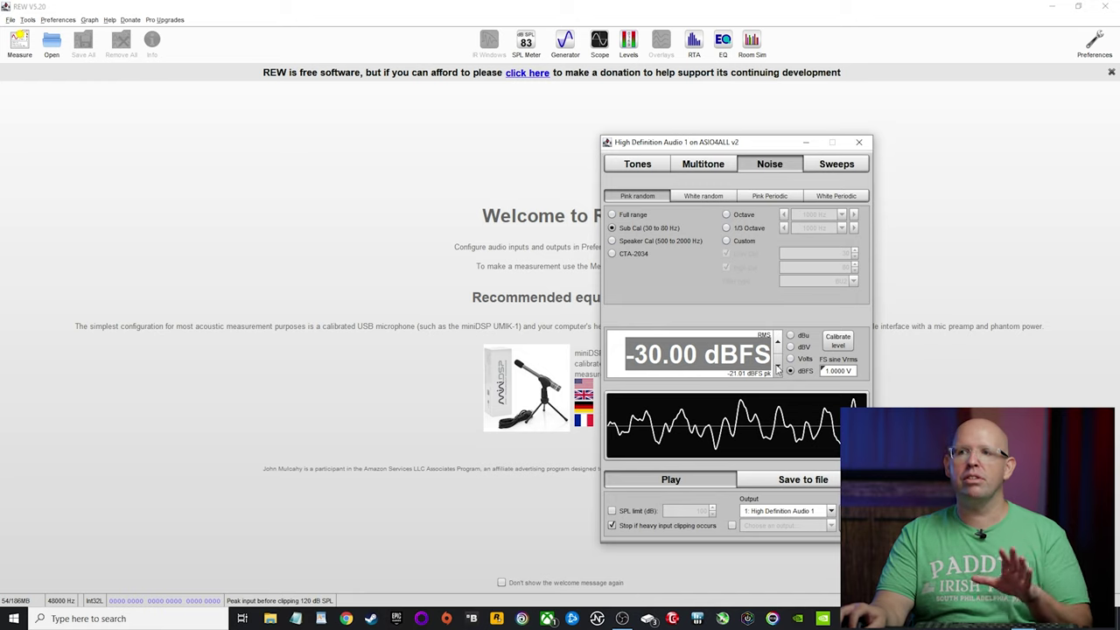
pyautogui.click(636, 242)
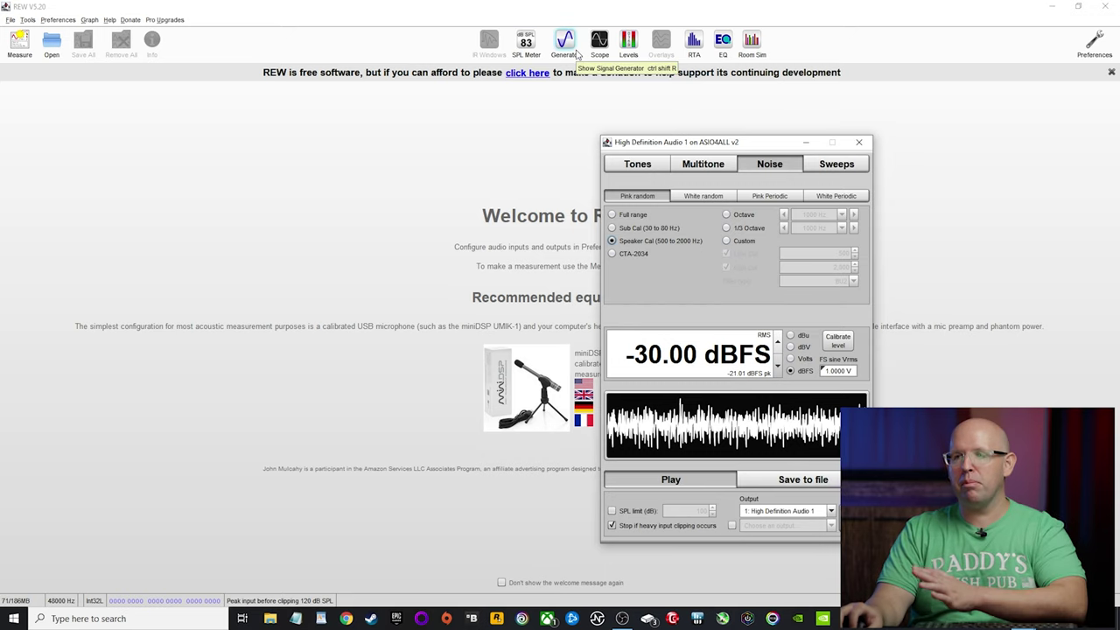
# In the Make a measurement dialog, change the sweep level to -30 dBFS.
pyautogui.click(19, 42)
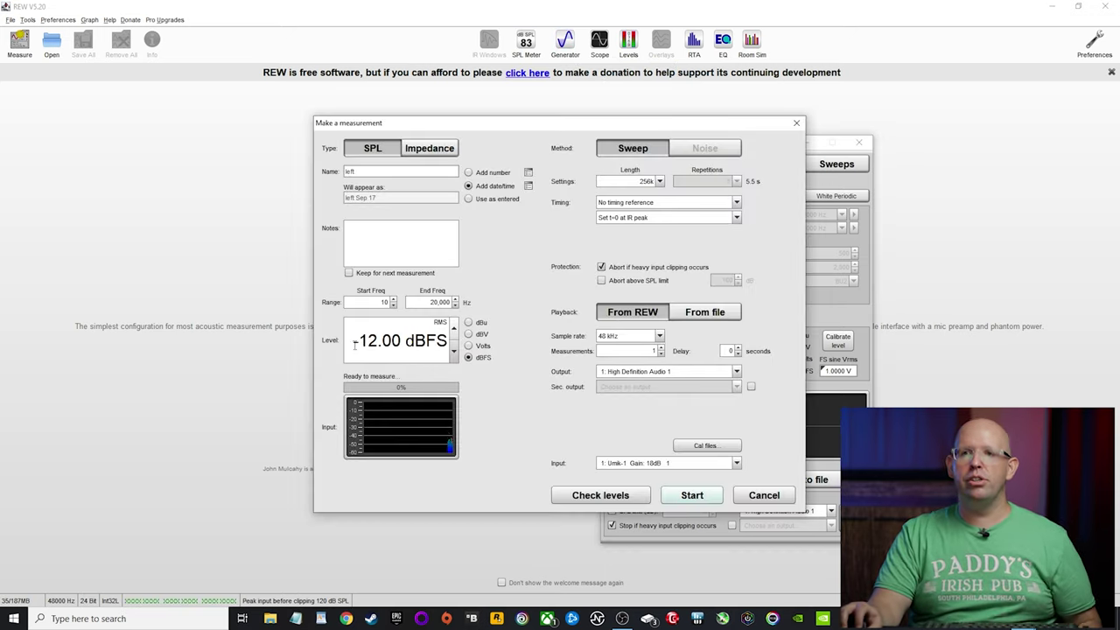
pyautogui.moveTo(347, 341); pyautogui.dragTo(436, 340)
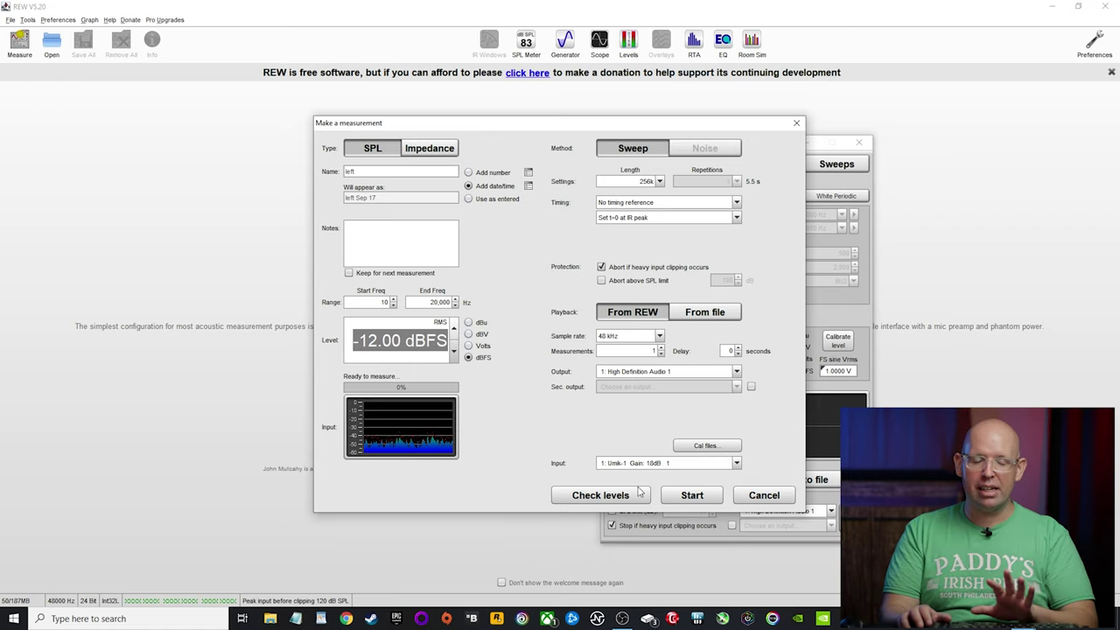
pyautogui.write('-30')
pyautogui.press('Return')
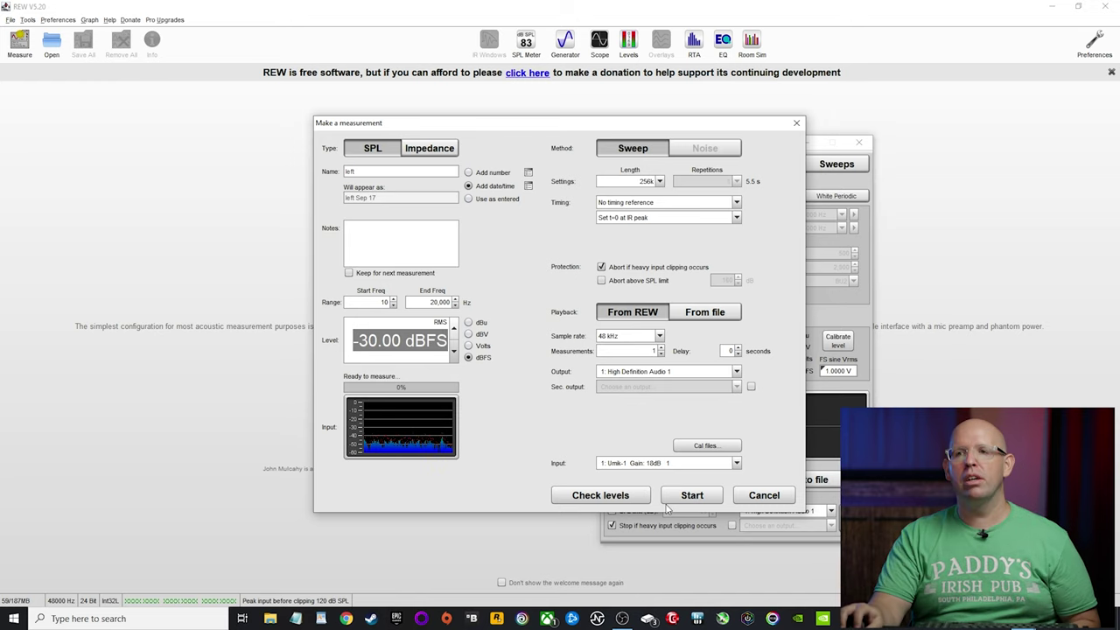
# Cancel the measurement dialog and keep the generator output on 1: High Definition Audio 1.
pyautogui.click(779, 495)
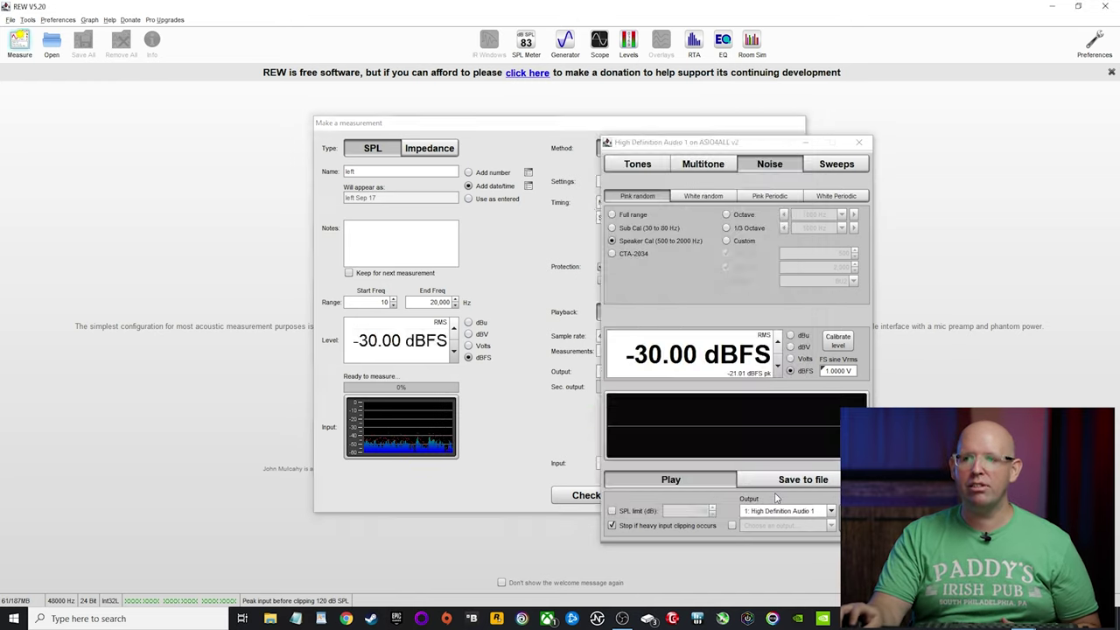
pyautogui.moveTo(660, 149); pyautogui.dragTo(636, 116)
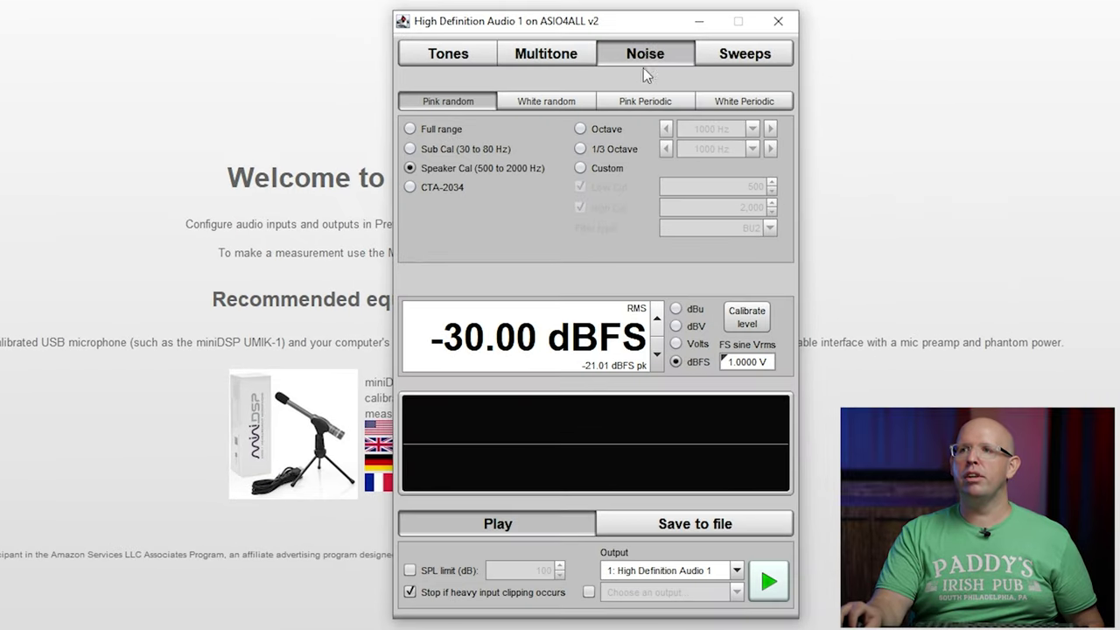
pyautogui.click(689, 86)
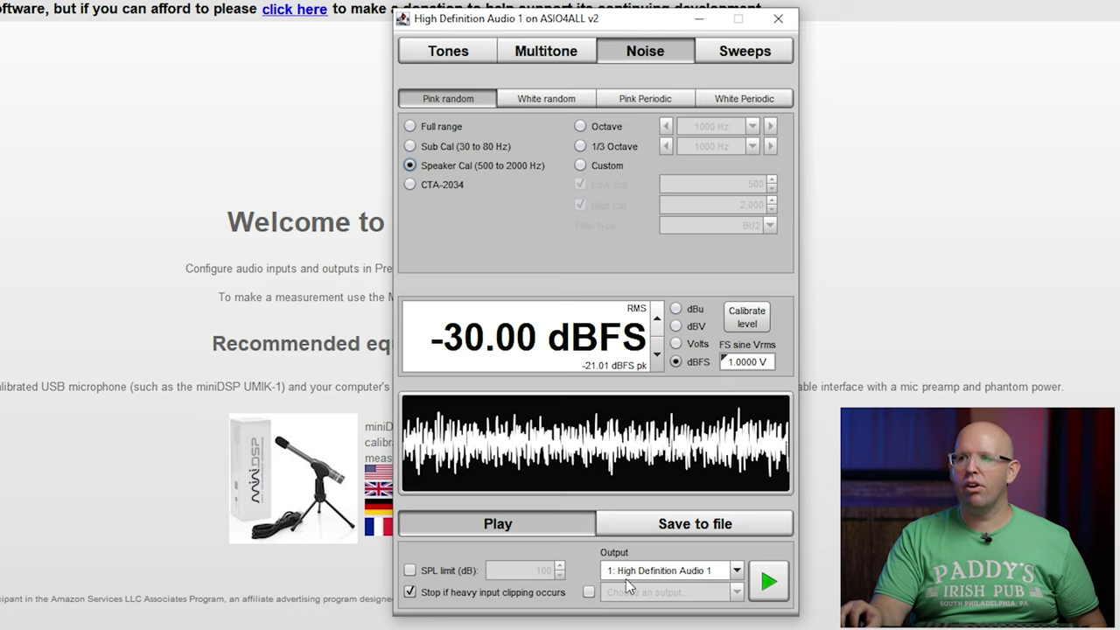
pyautogui.click(626, 578)
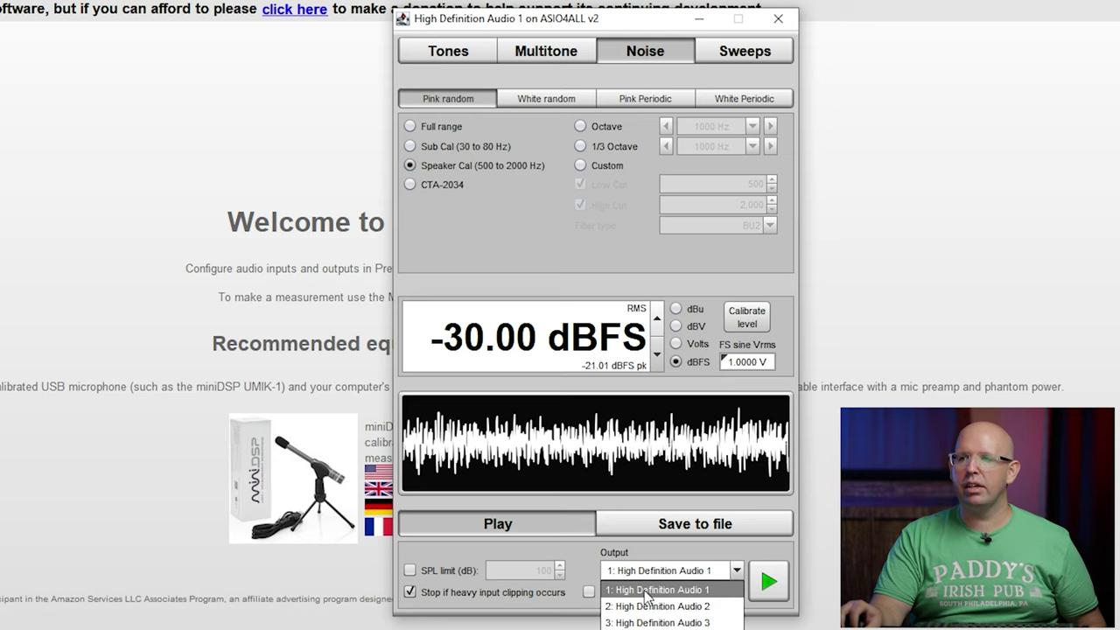
pyautogui.click(649, 591)
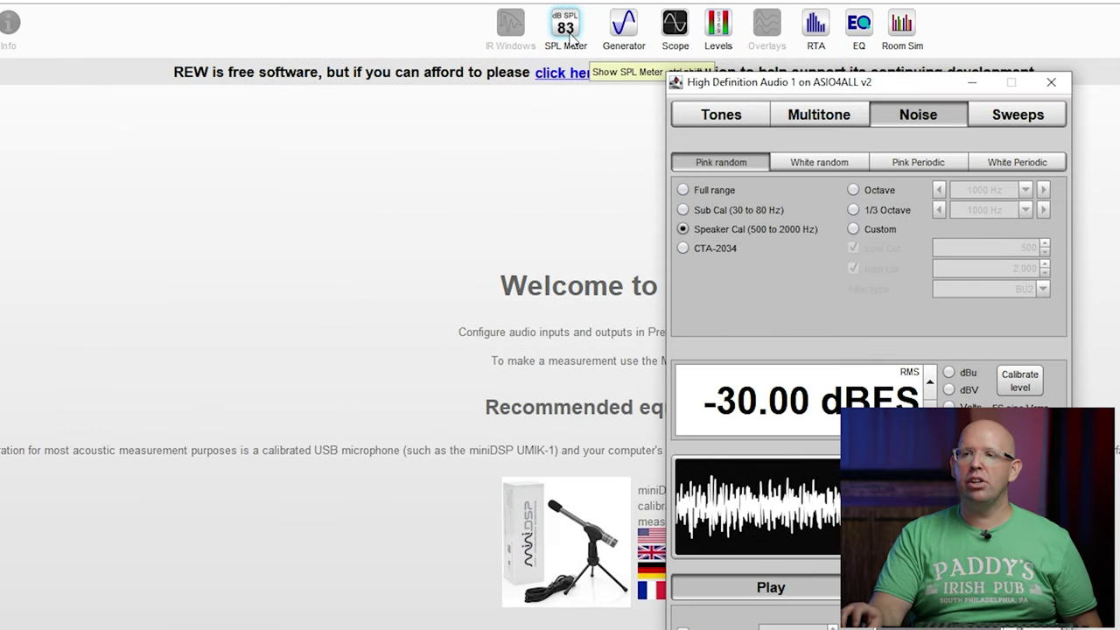
# Open the SPL meter and start pink noise playing on output 1.
pyautogui.click(565, 27)
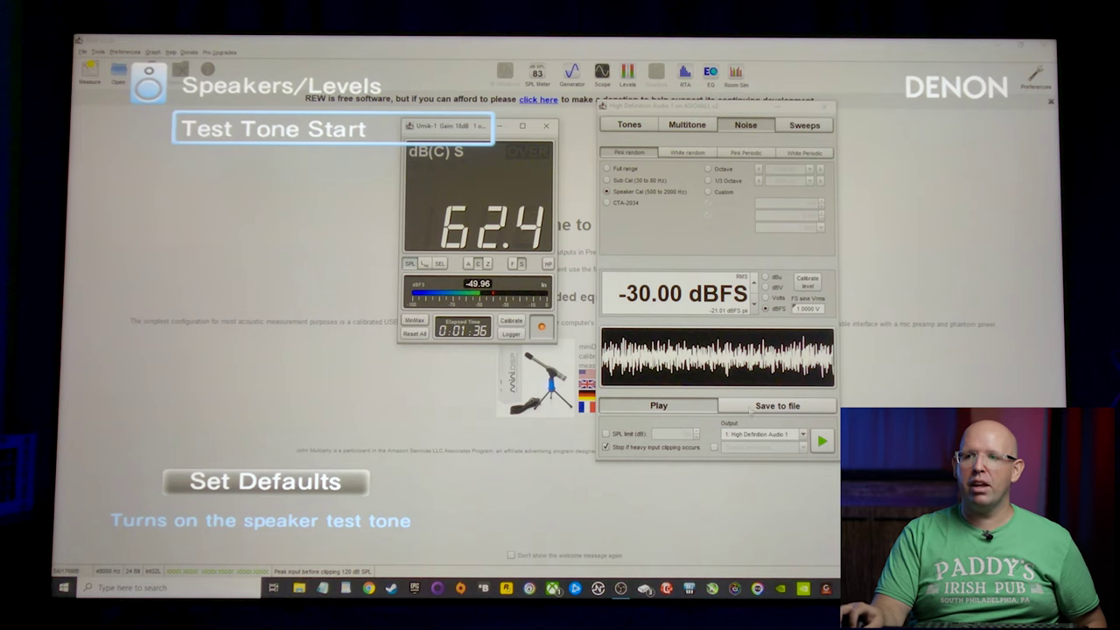
pyautogui.click(824, 443)
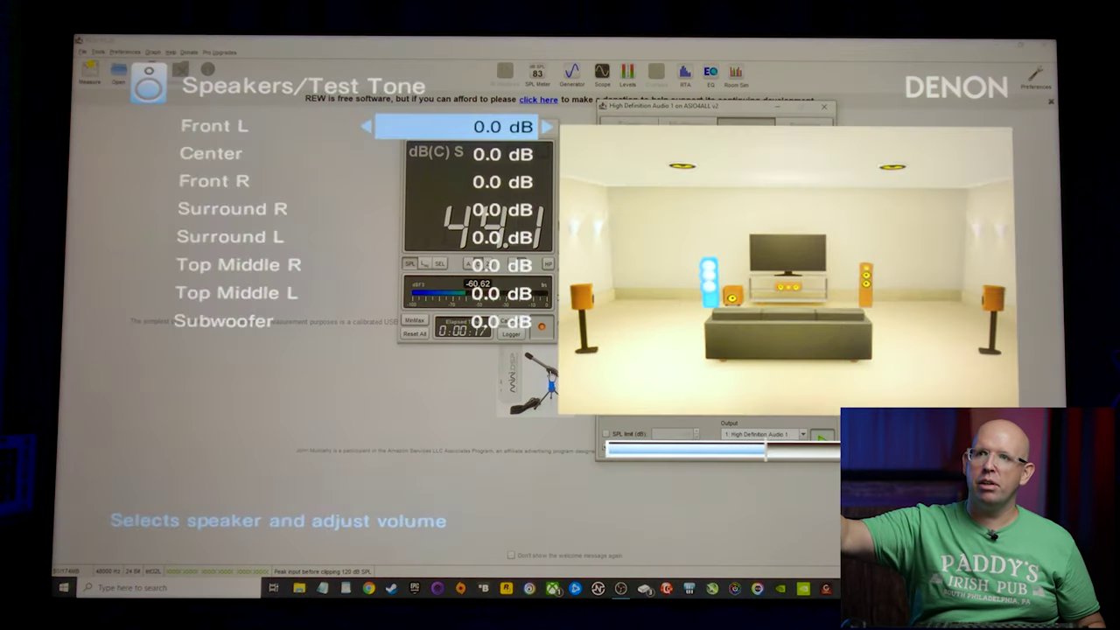
# Step the Denon's Front L speaker level up to +3.0 dB.
pyautogui.press('Right')
pyautogui.press('Right')
pyautogui.press('Right')
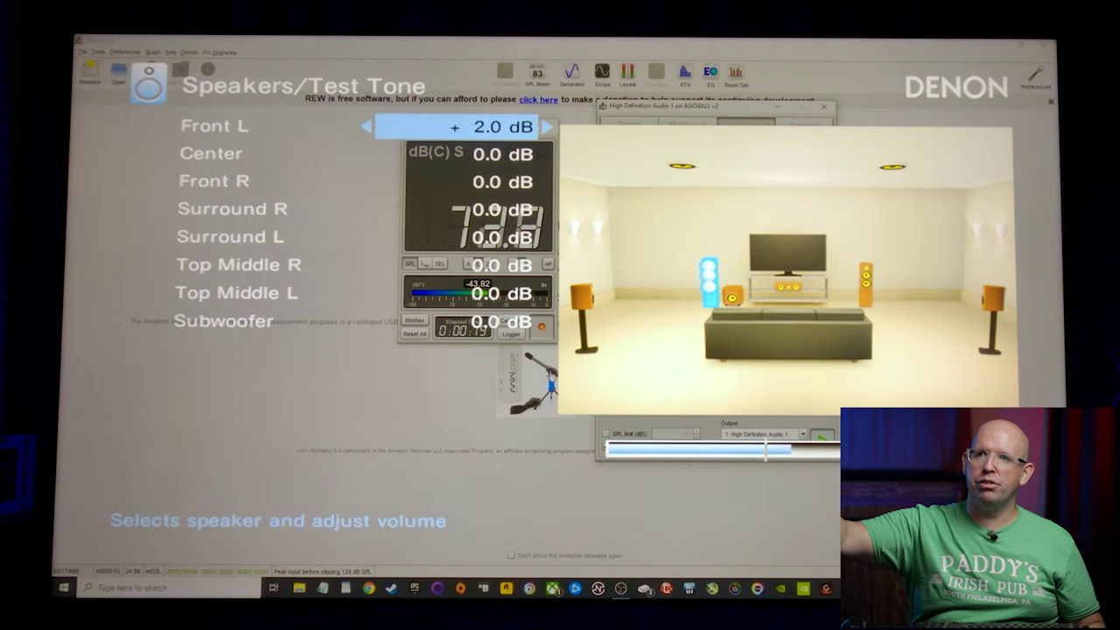
pyautogui.press('Escape')
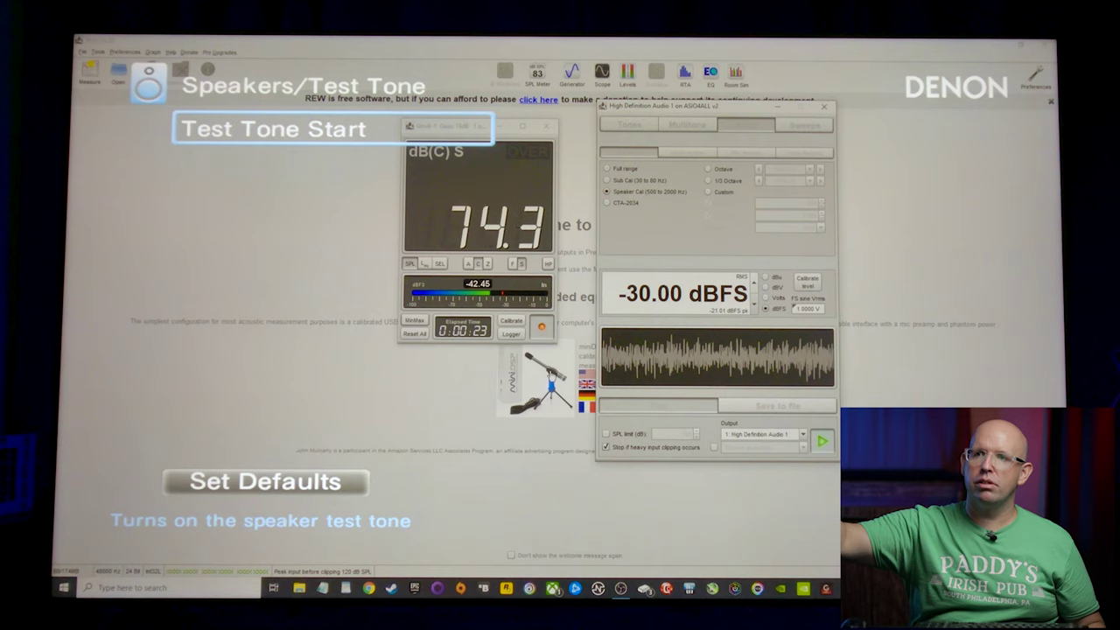
pyautogui.press('Return')
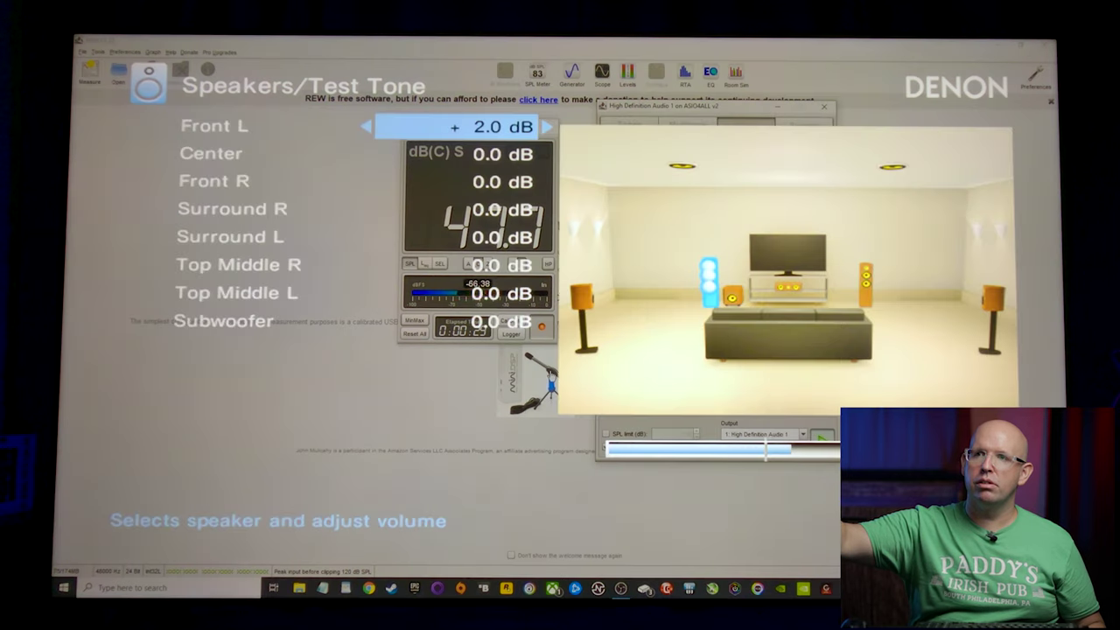
pyautogui.press('Right')
pyautogui.press('Right')
pyautogui.press('Escape')
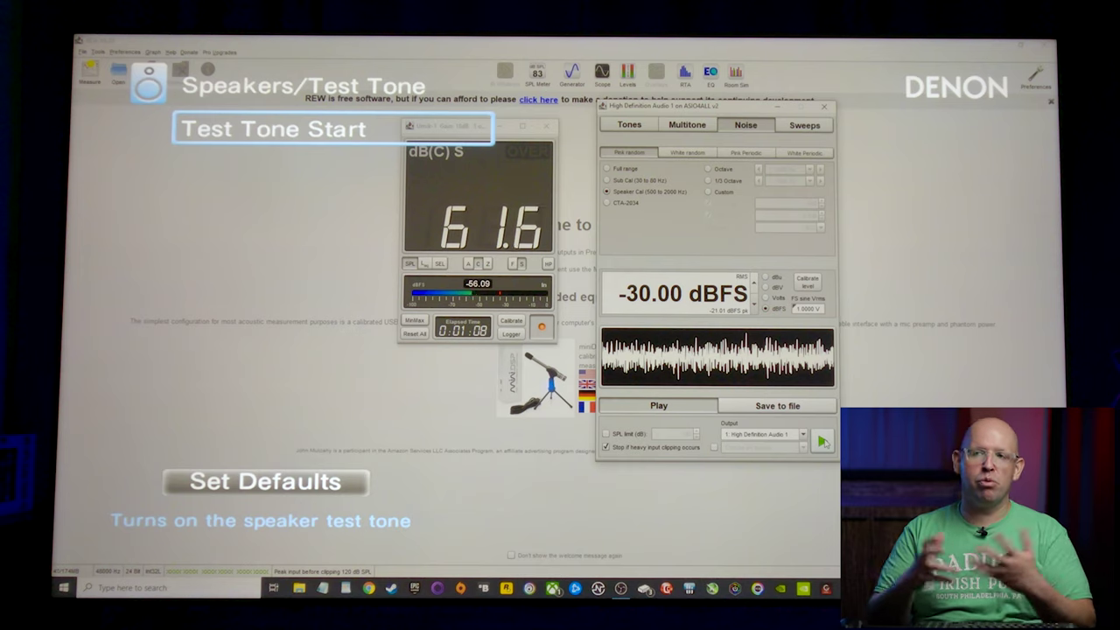
# Switch the generator output to 2: High Definition Audio 2 and start the pink noise.
pyautogui.click(785, 435)
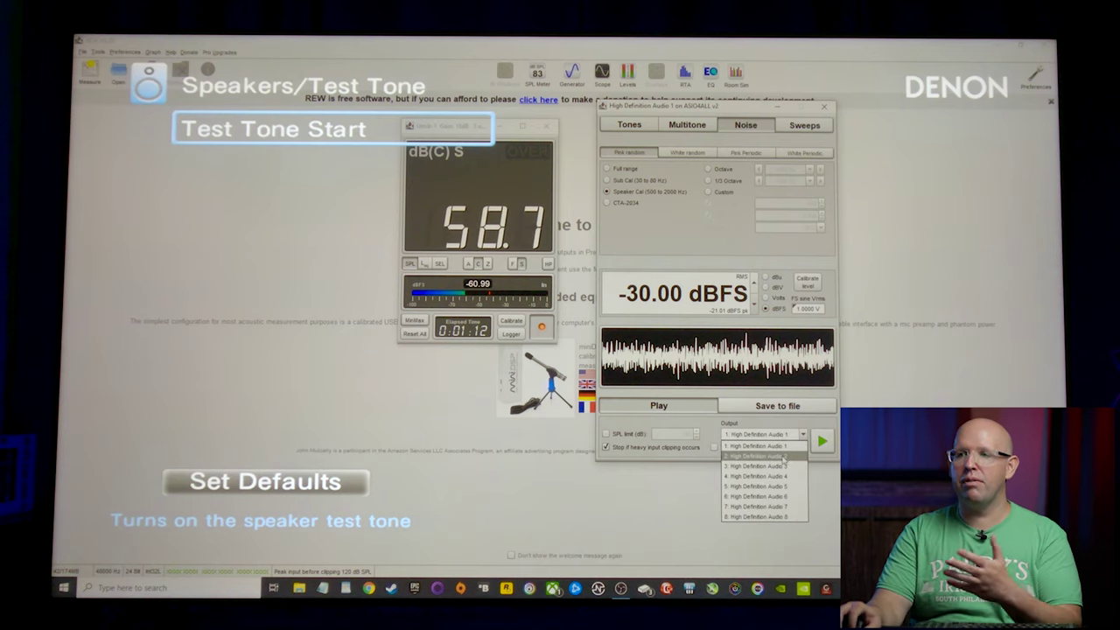
pyautogui.click(784, 457)
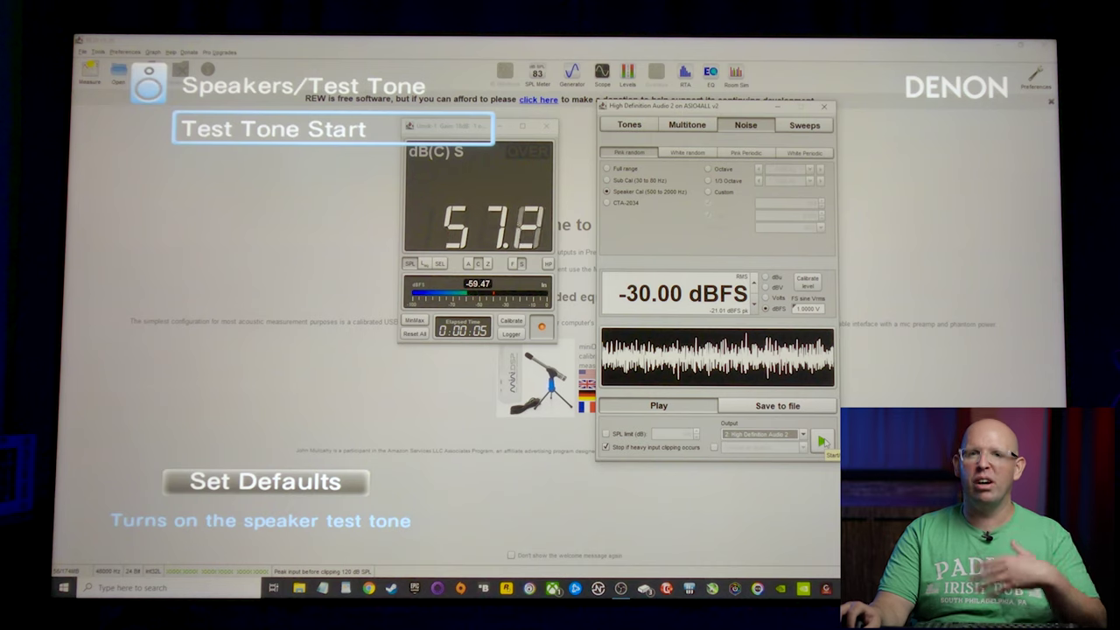
pyautogui.click(822, 442)
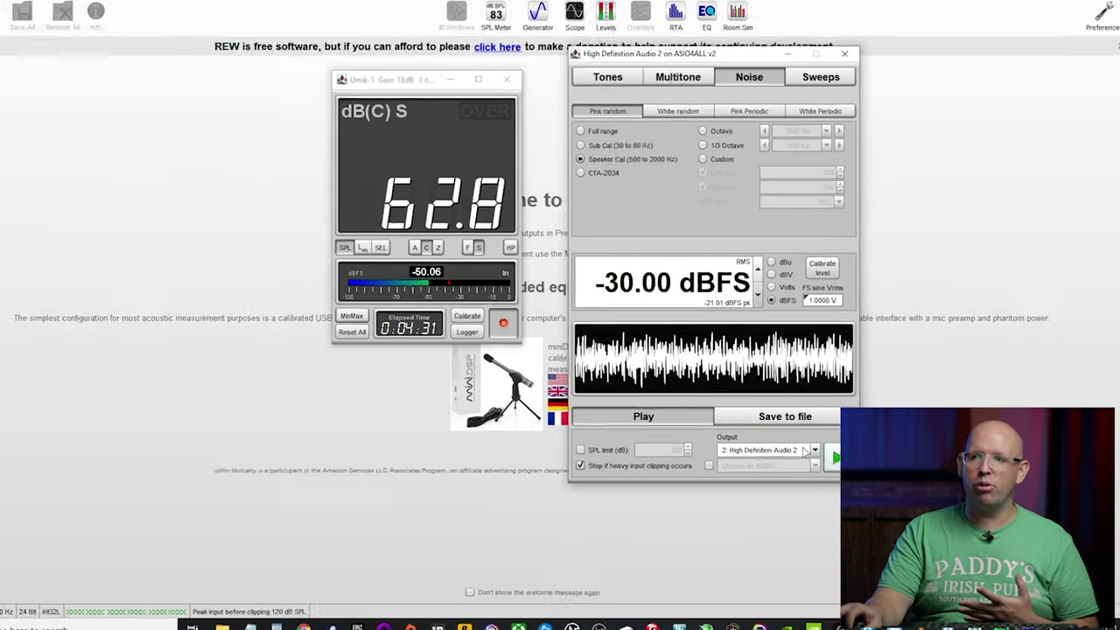
# Step the generator output through the remaining channels, ending on 8: High Definition Audio 8.
pyautogui.click(792, 449)
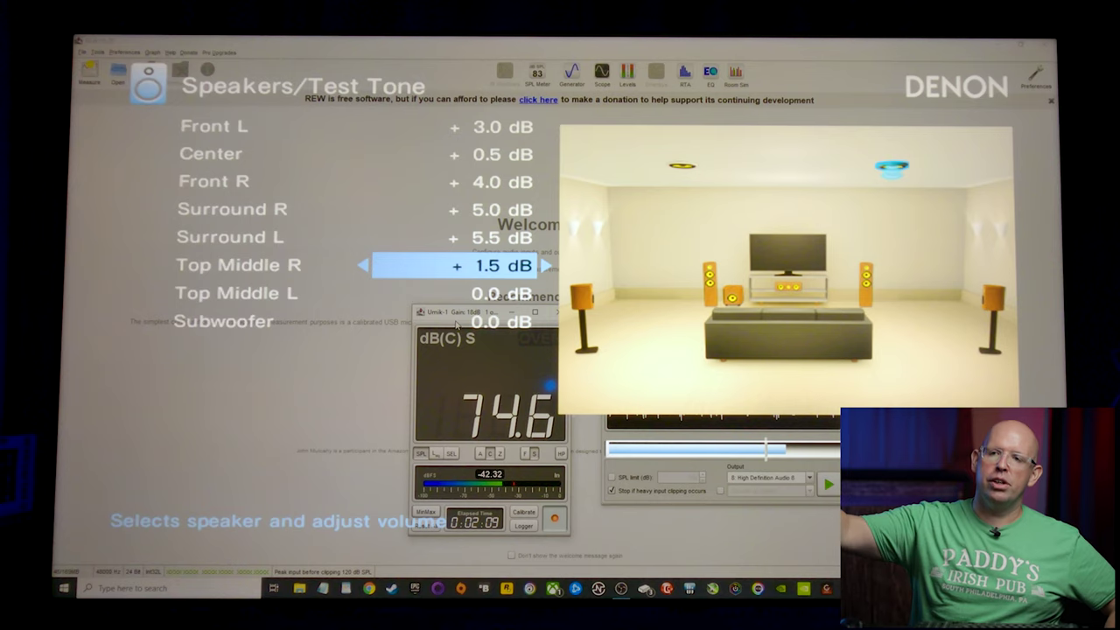
# Move down to Top Middle L in the Denon level list and set it to +3.0 dB.
pyautogui.press('Down')
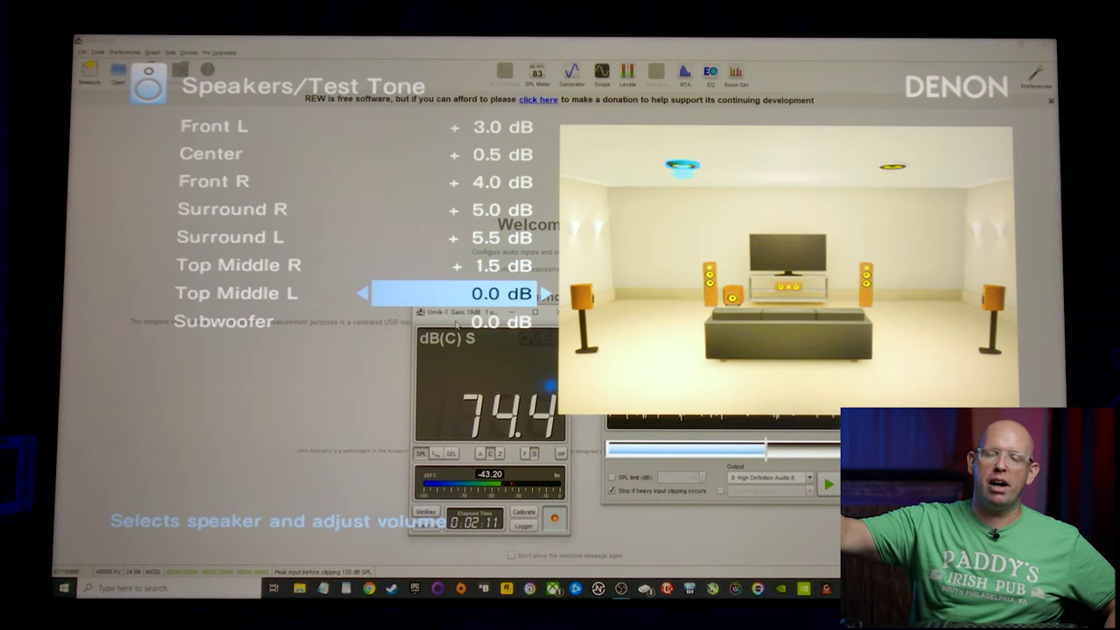
pyautogui.press('Right')
pyautogui.press('Right')
pyautogui.press('Right')
pyautogui.press('Right')
pyautogui.press('Right')
pyautogui.press('Right')
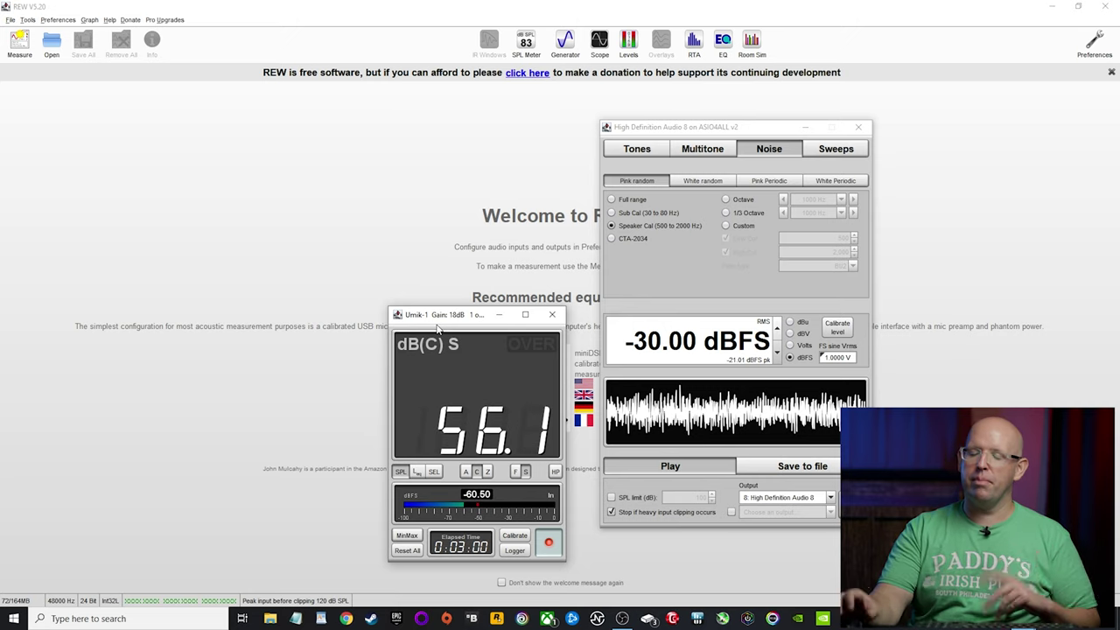
# Route the pink noise to output 1: High Definition Audio 1 and choose the Sub Cal (30–80 Hz) band.
pyautogui.moveTo(437, 324); pyautogui.dragTo(423, 173)
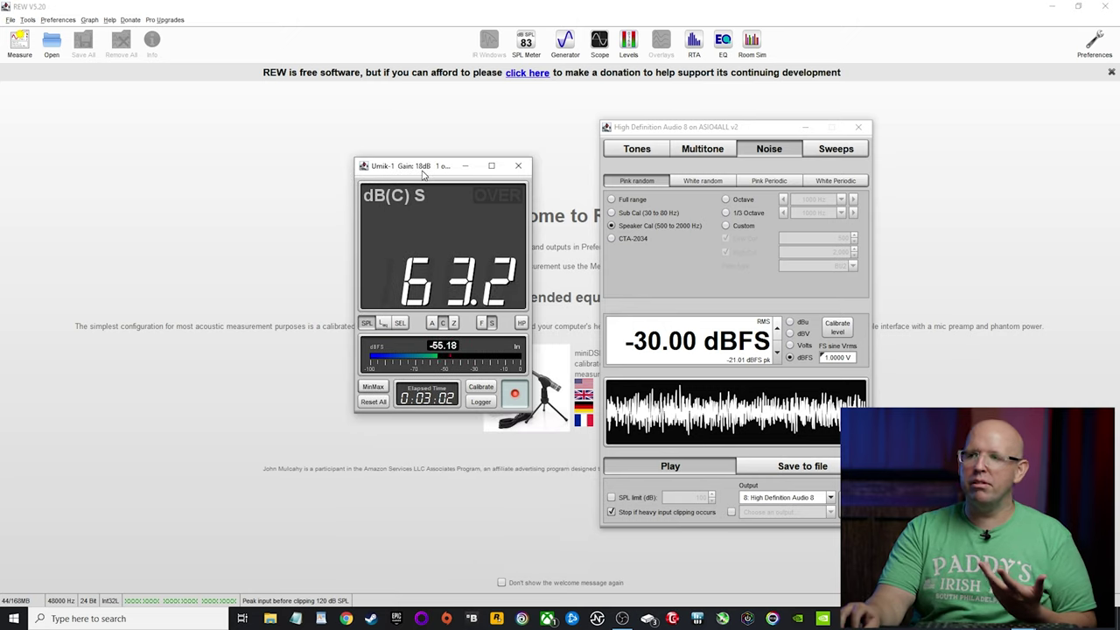
pyautogui.click(685, 249)
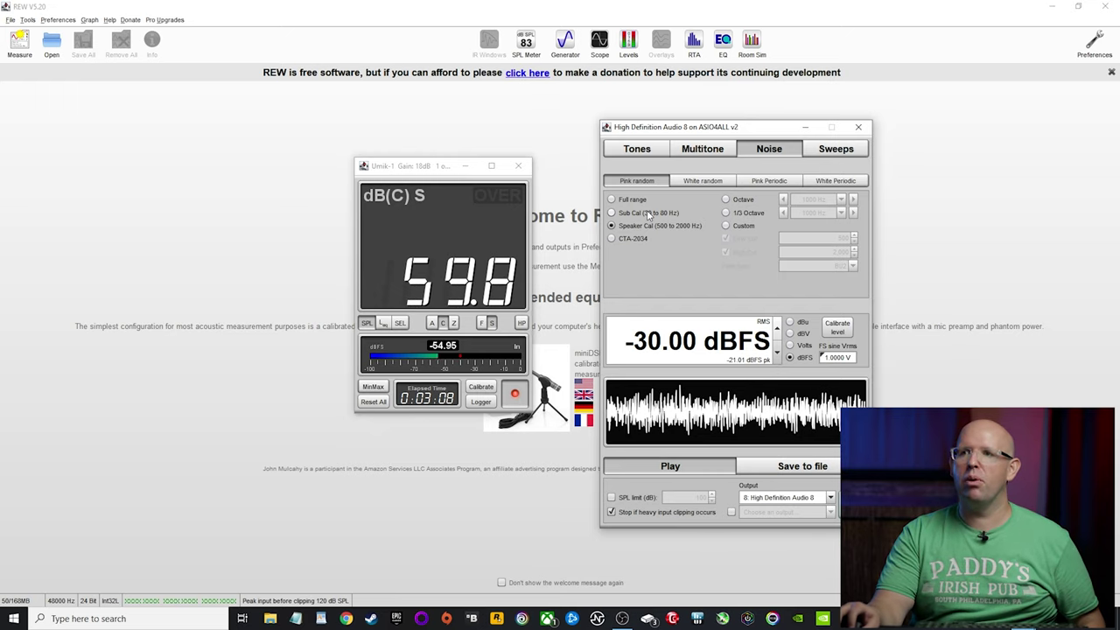
pyautogui.click(808, 501)
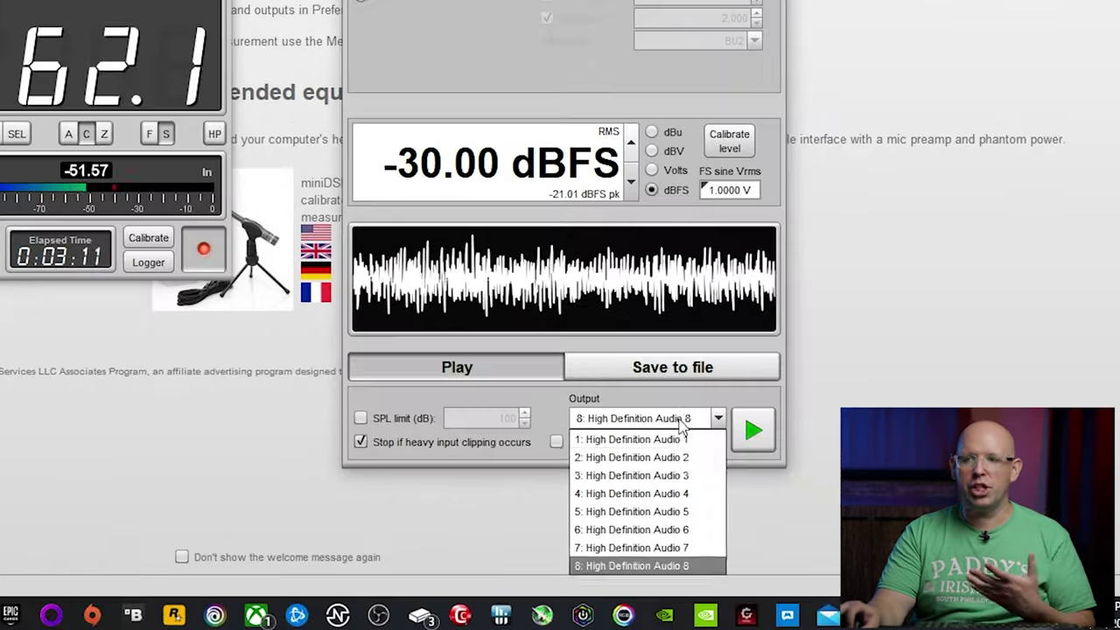
pyautogui.click(814, 508)
pyautogui.click(814, 503)
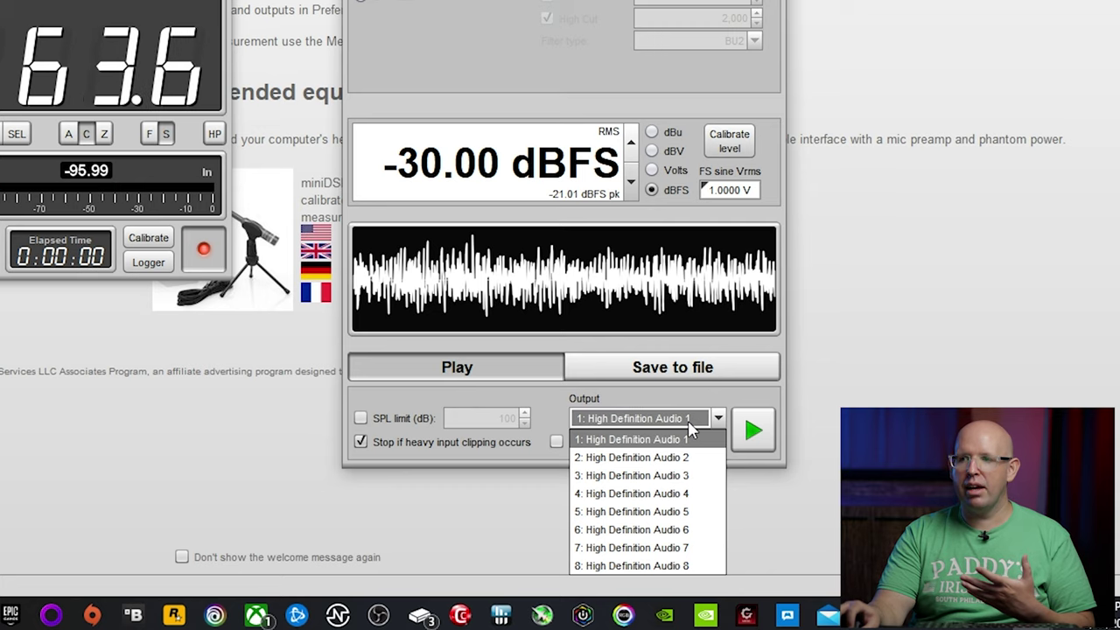
pyautogui.click(662, 494)
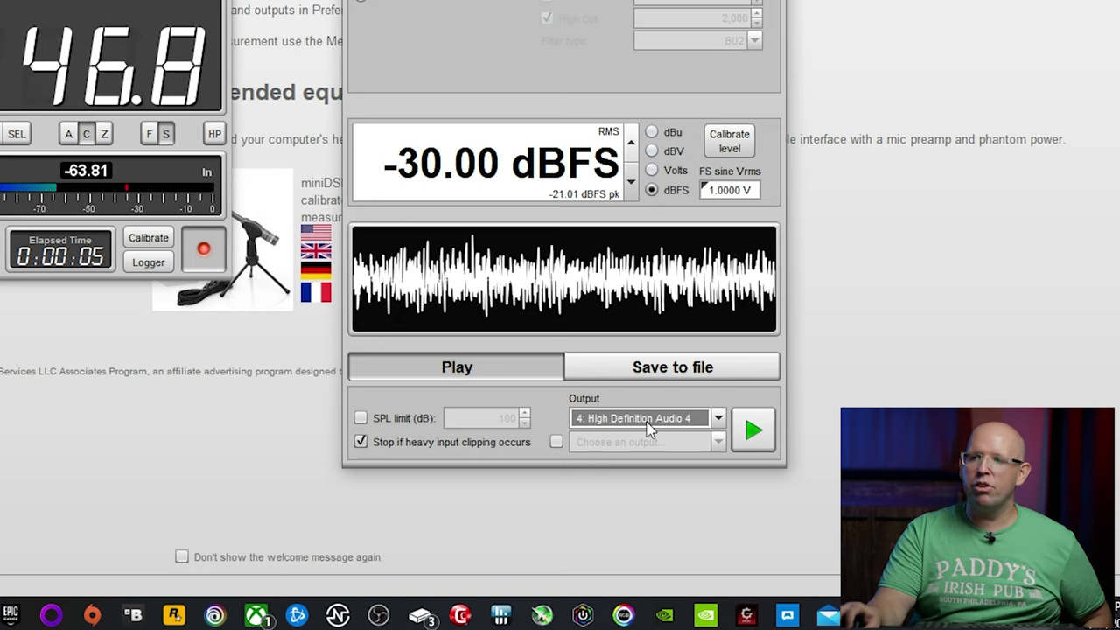
pyautogui.click(655, 420)
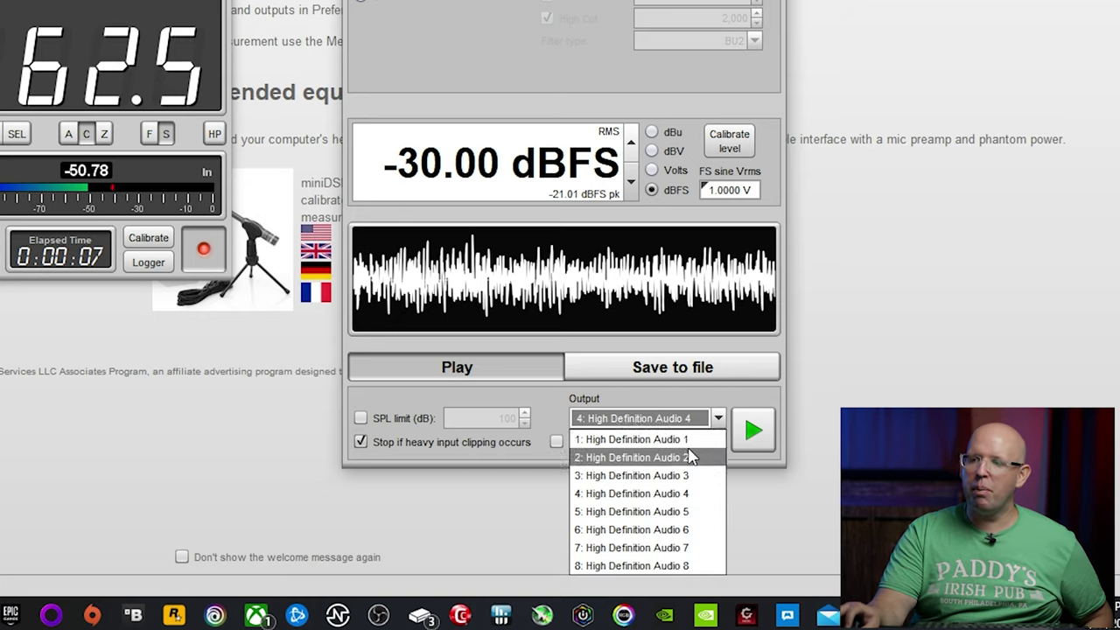
pyautogui.click(685, 443)
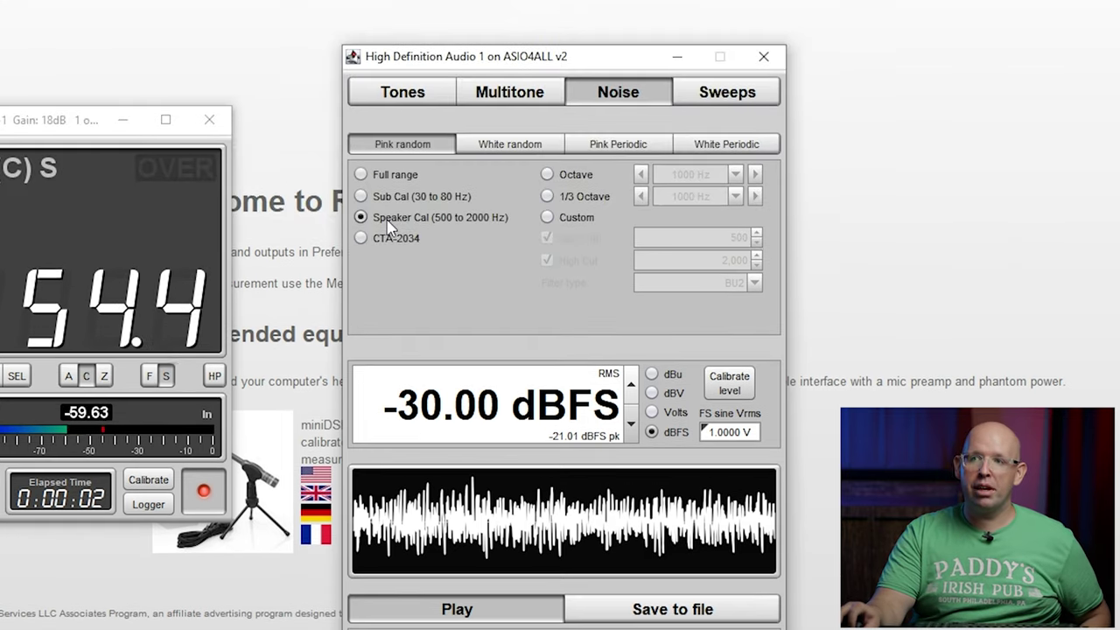
pyautogui.click(391, 198)
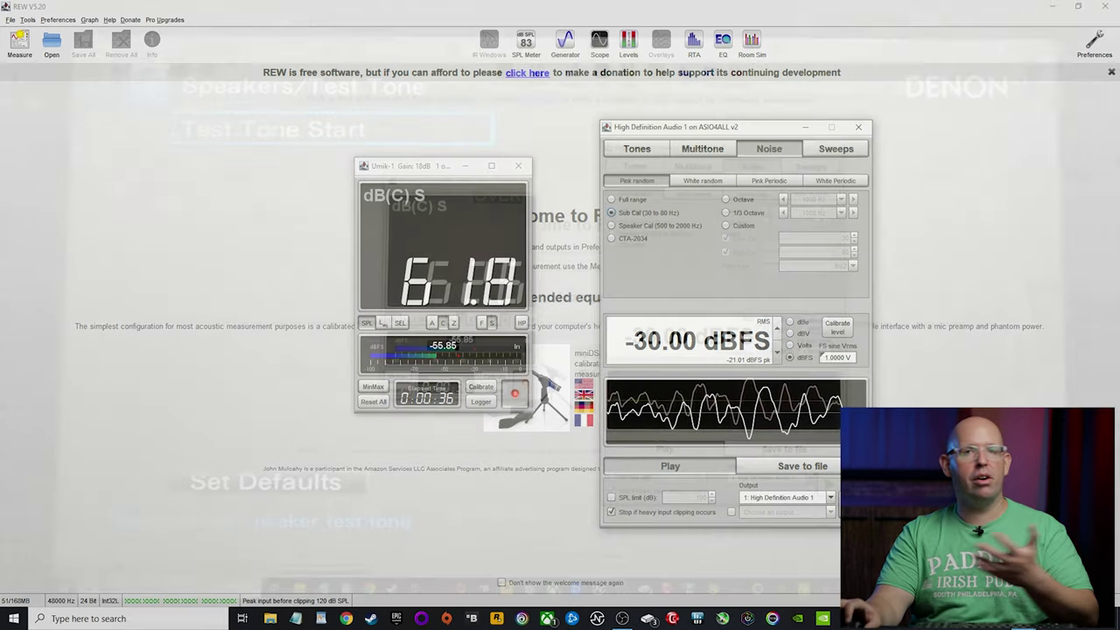
# Start playing the Sub Cal low-frequency pink noise for the subwoofer level check.
pyautogui.click(832, 488)
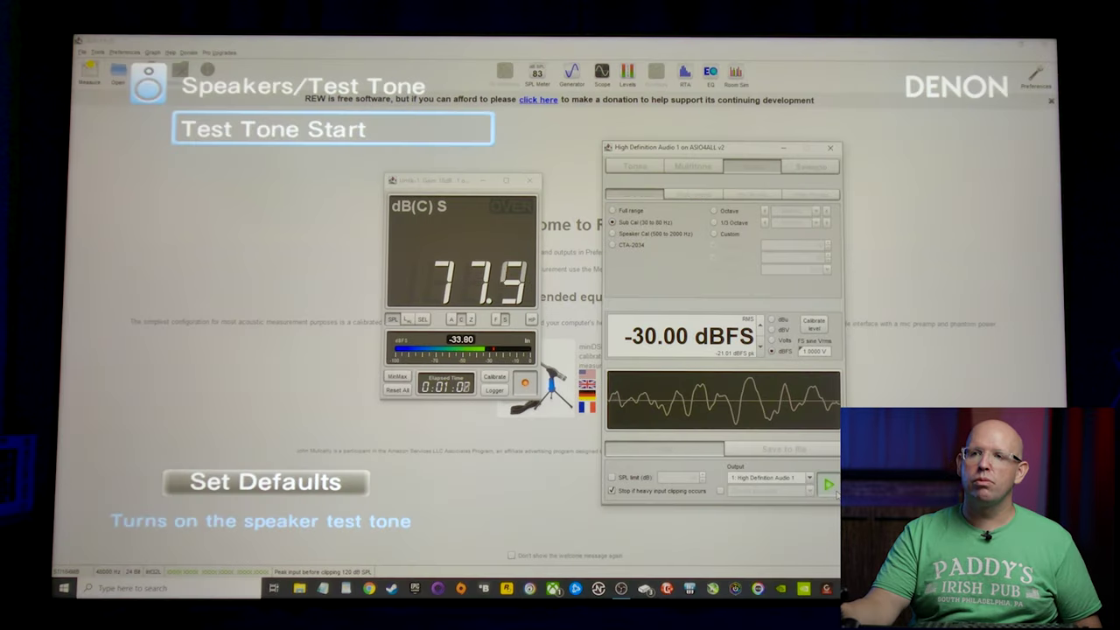